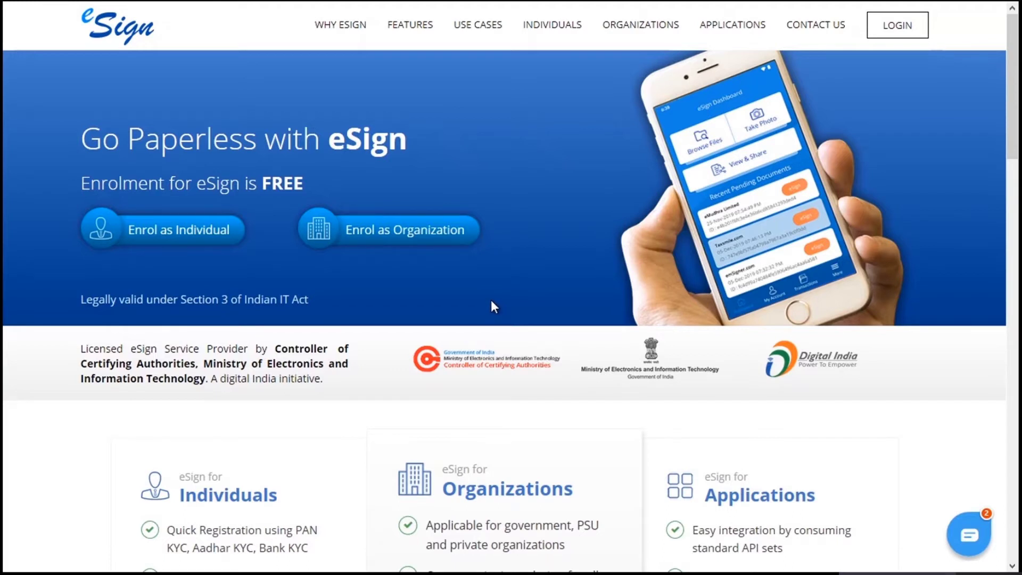
Choose 'Enrol as Organization' on the eSign home page.
click(387, 235)
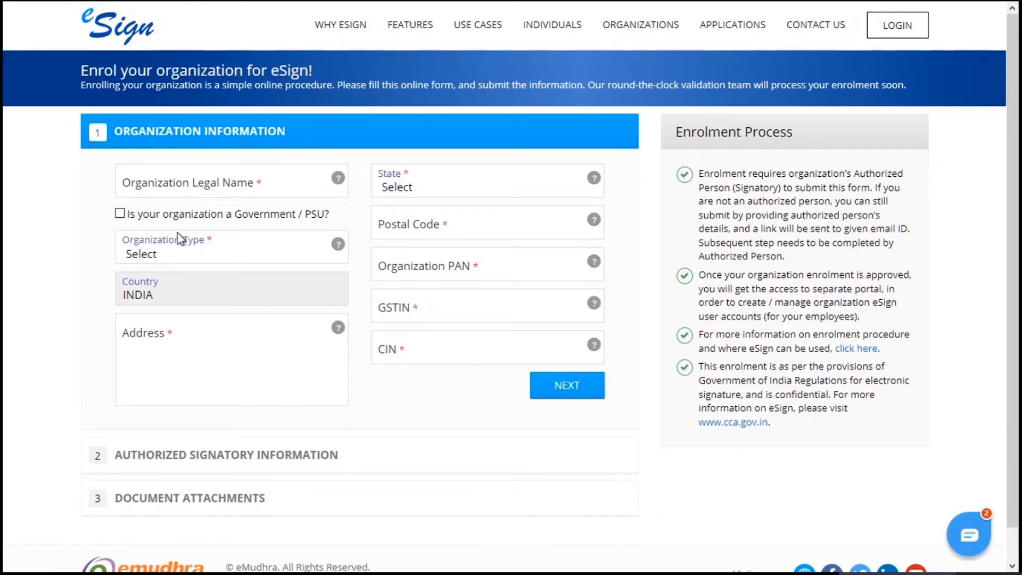
Enter legal name 'New Organization', organization type Company, and the organization's address.
click(205, 182)
text(O)
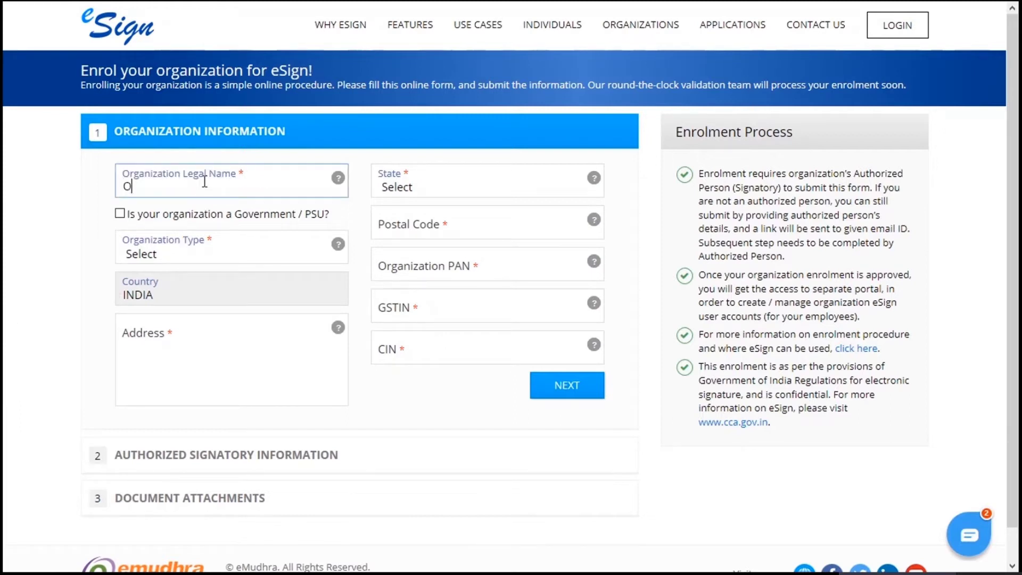
key(BackSpace)
text(New Organization)
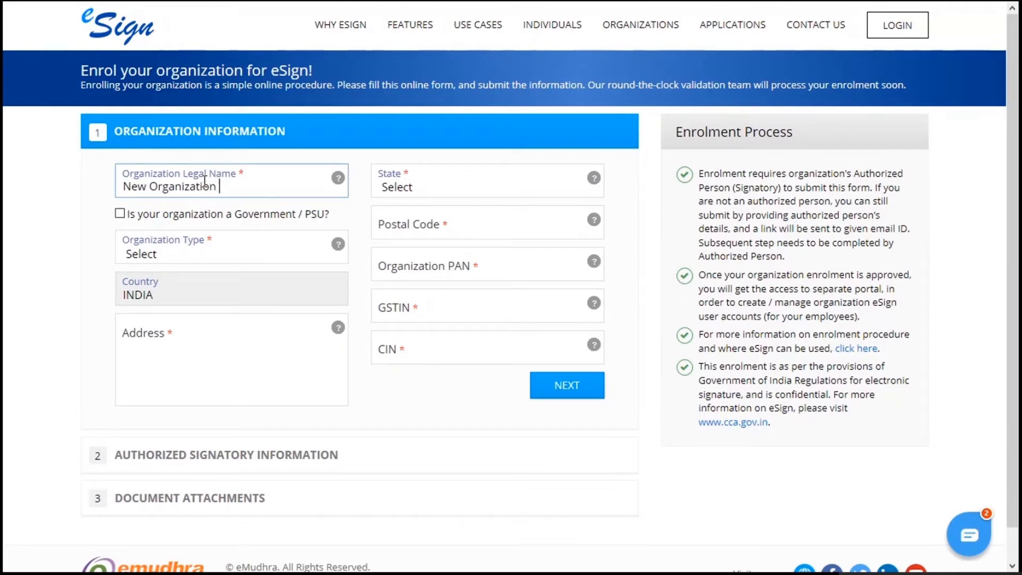
click(218, 251)
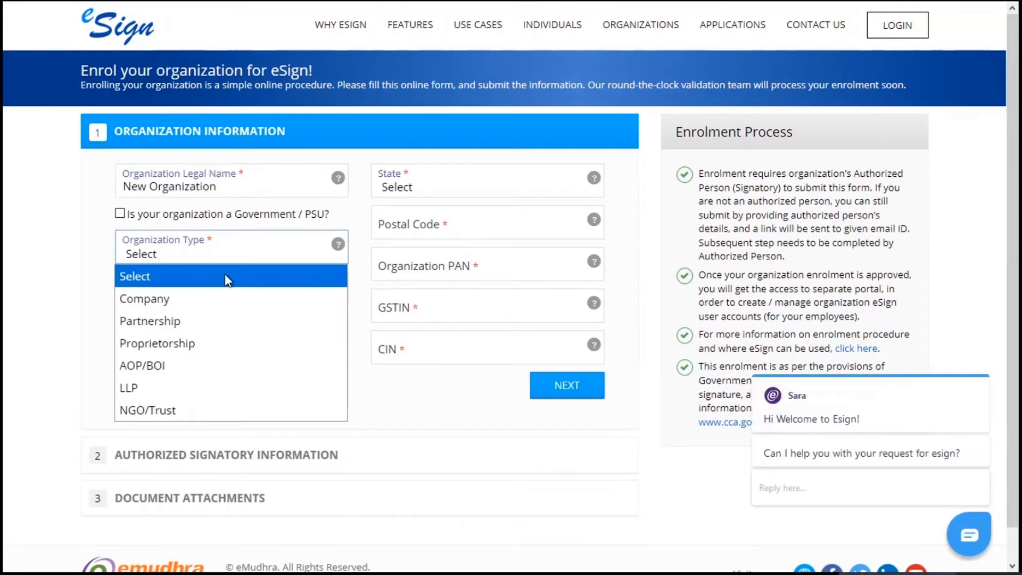
click(205, 300)
click(196, 326)
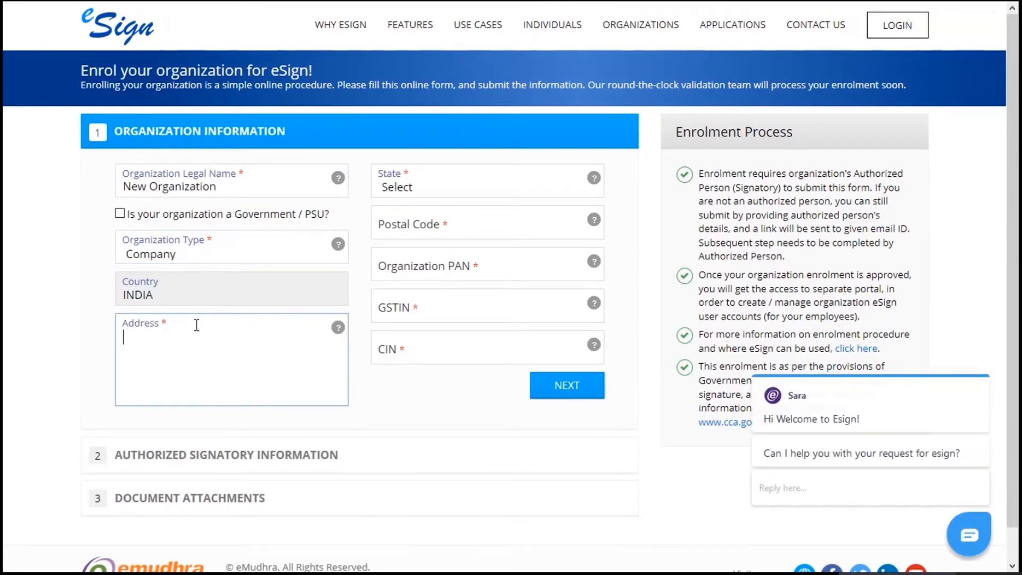
text(HSR layout)
Set state to Karnataka, add the postal code, PAN, GSTIN and CIN, then submit.
click(431, 182)
key(k)
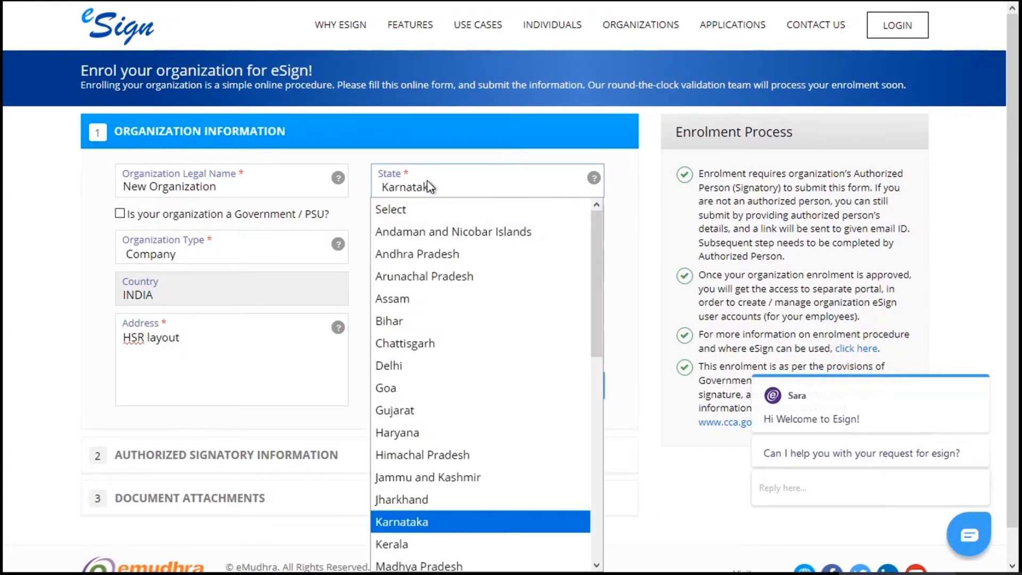
key(Return)
click(441, 218)
text(56)
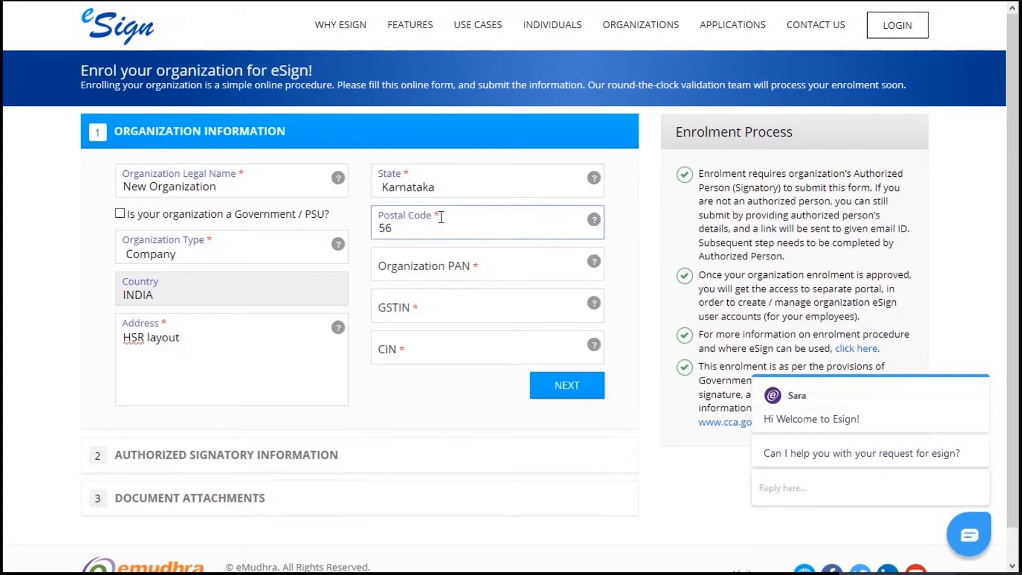
text(0102)
click(434, 255)
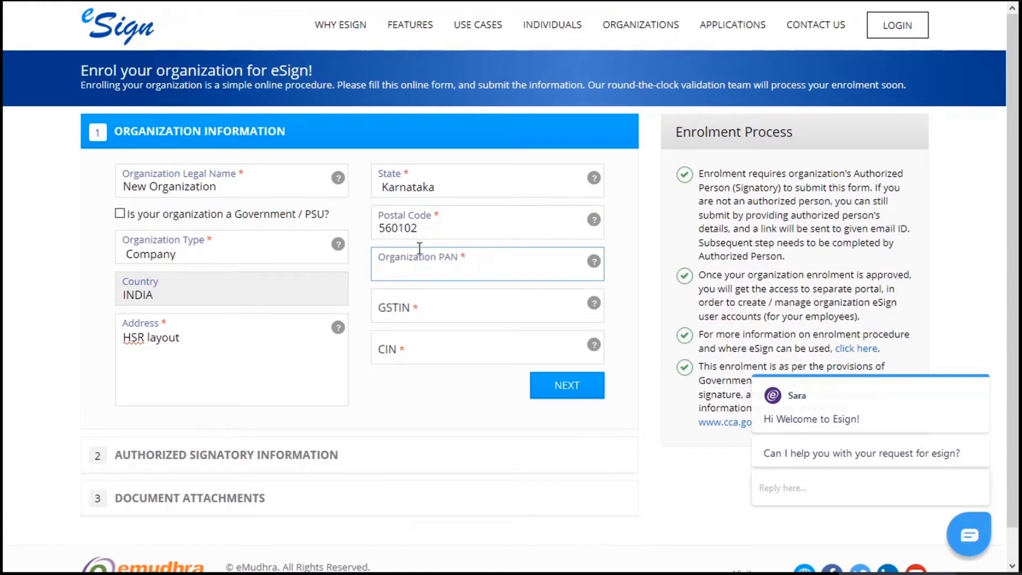
text(ABCDE1234F)
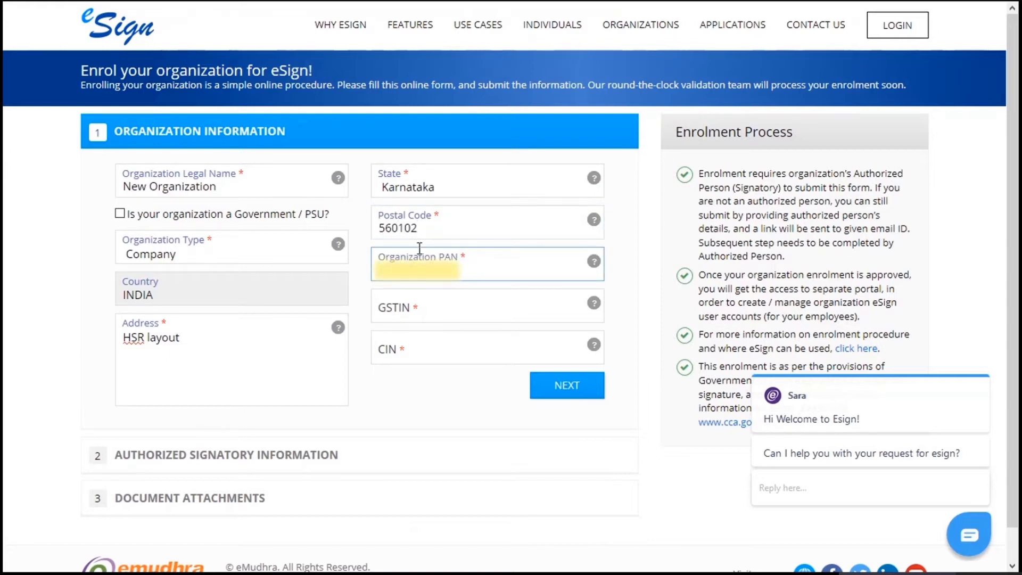
click(410, 316)
text(29ABCDE1234F1Z5)
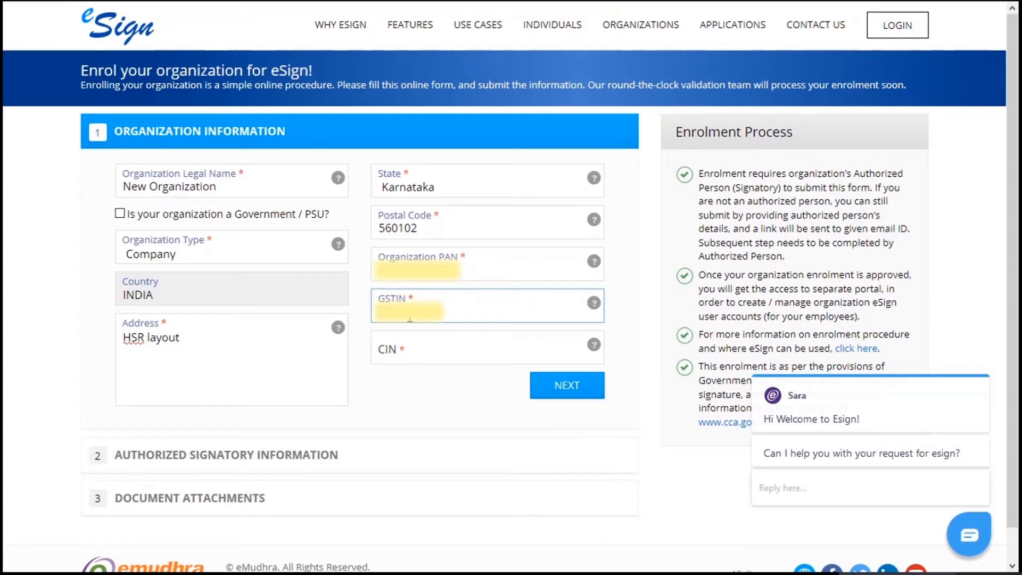
click(408, 333)
text(U72900KA2020PTC123456)
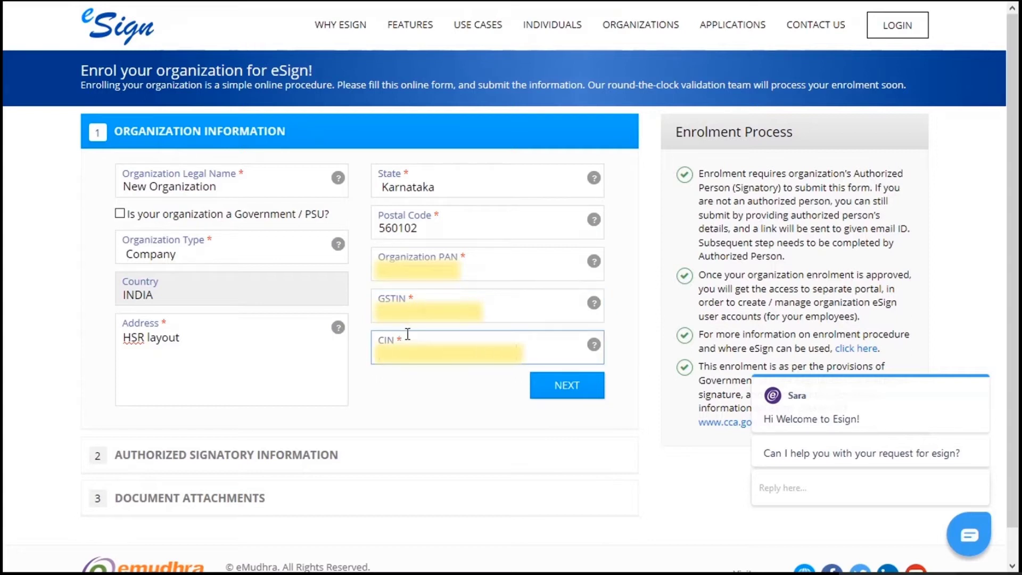
scroll(522, 339, down, 1)
click(560, 361)
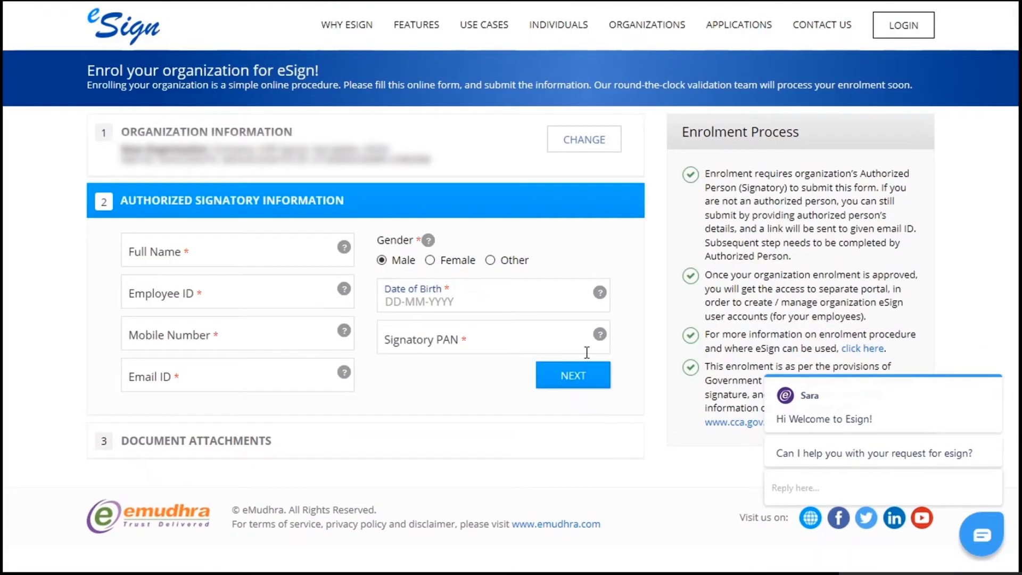
Dismiss the chat popup and fill the signatory's full name, employee ID, mobile and e-mail.
mouse_move(973, 377)
click(993, 362)
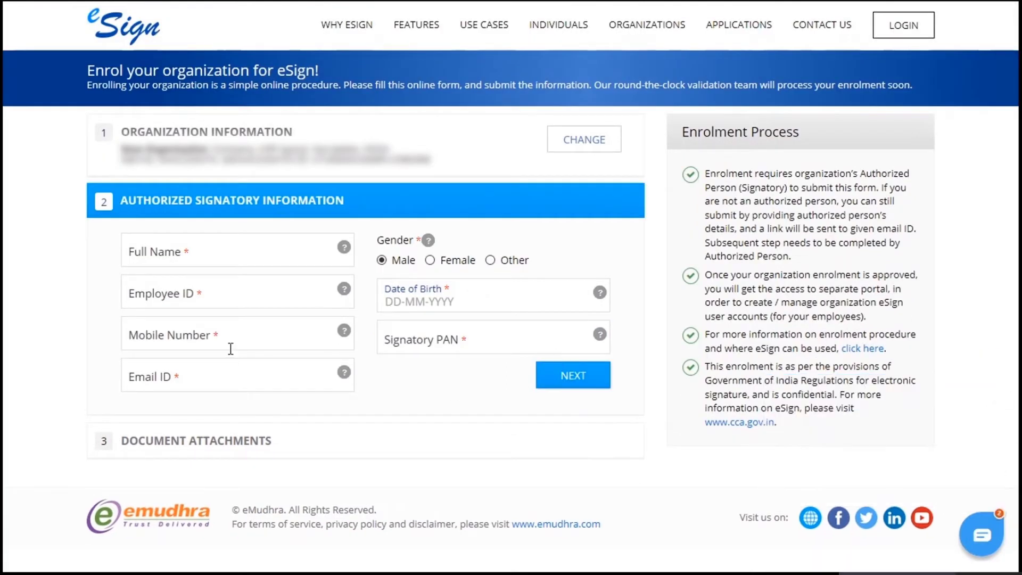
click(137, 246)
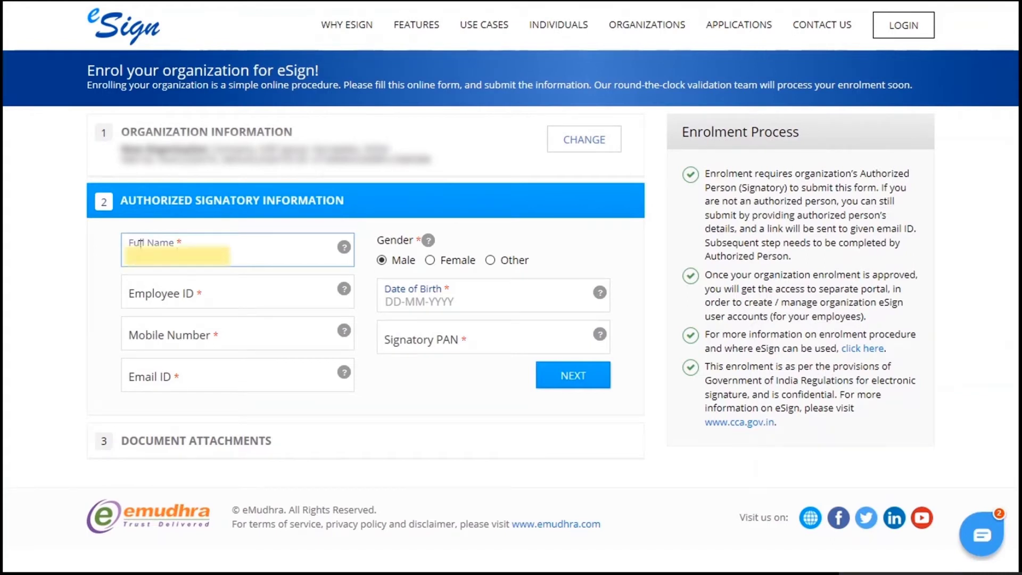
click(176, 292)
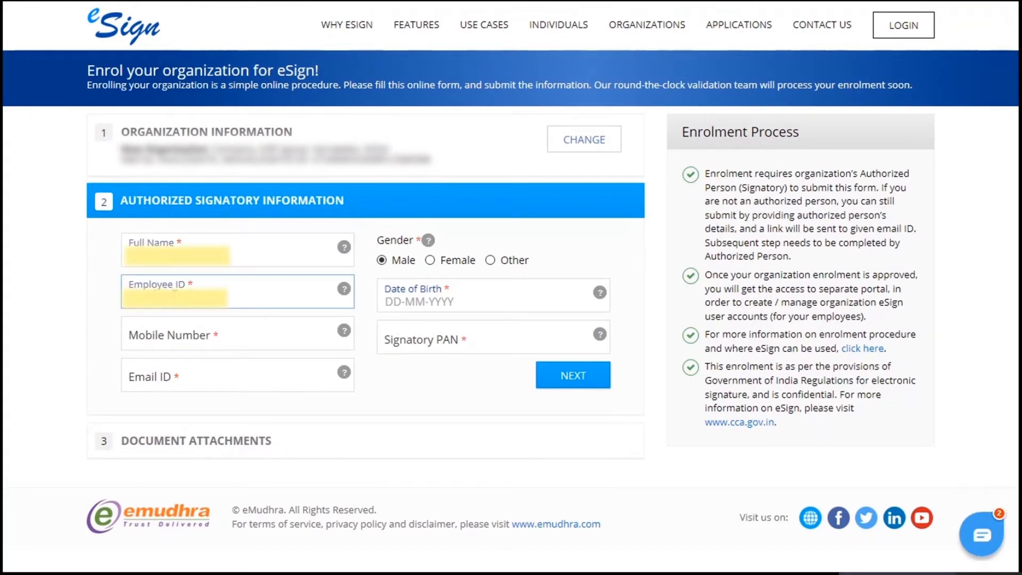
click(183, 340)
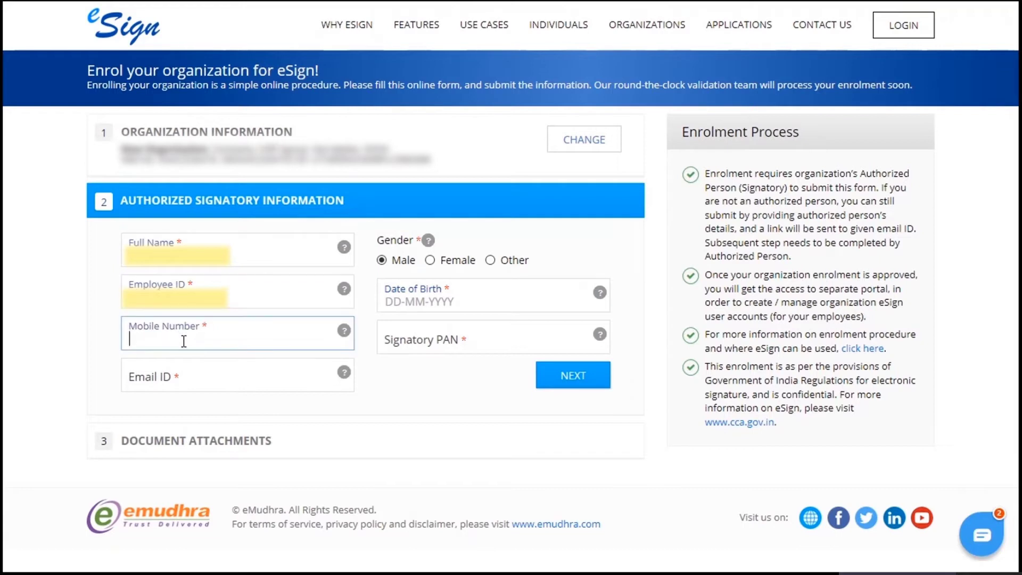
click(179, 367)
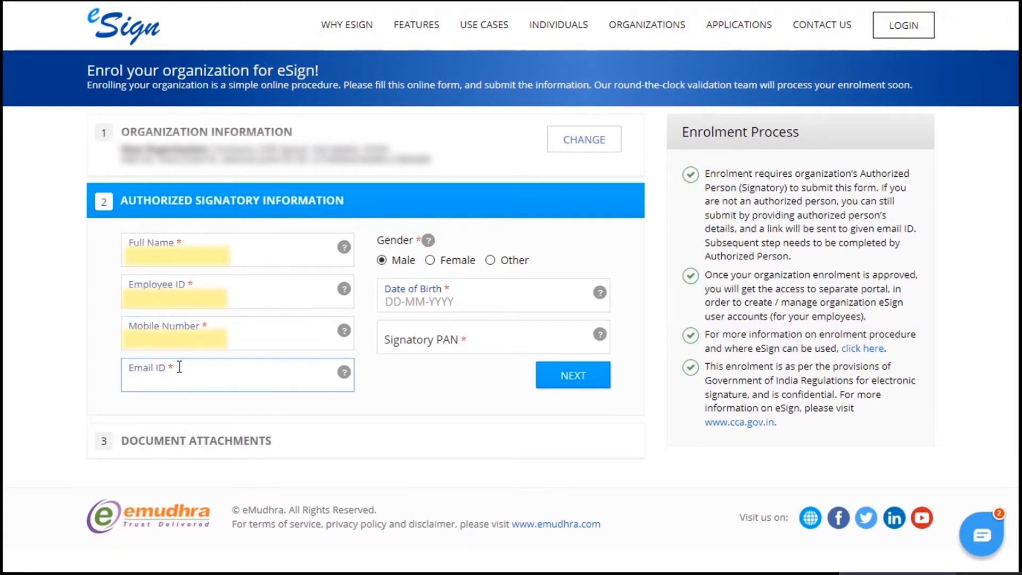
Set gender to Male, enter the date of birth and signatory PAN, then submit.
click(381, 261)
click(414, 307)
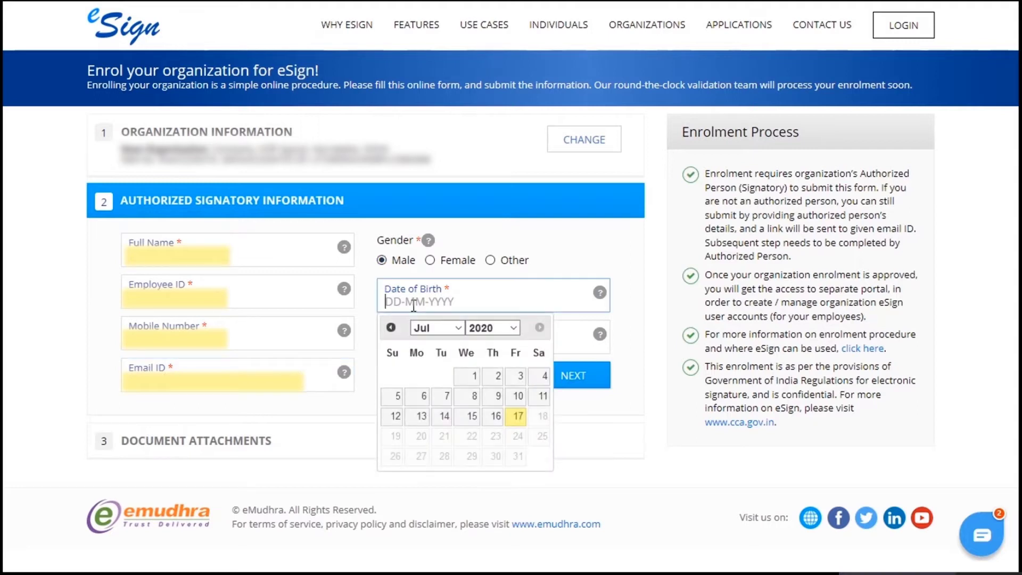
text(11-07-1993)
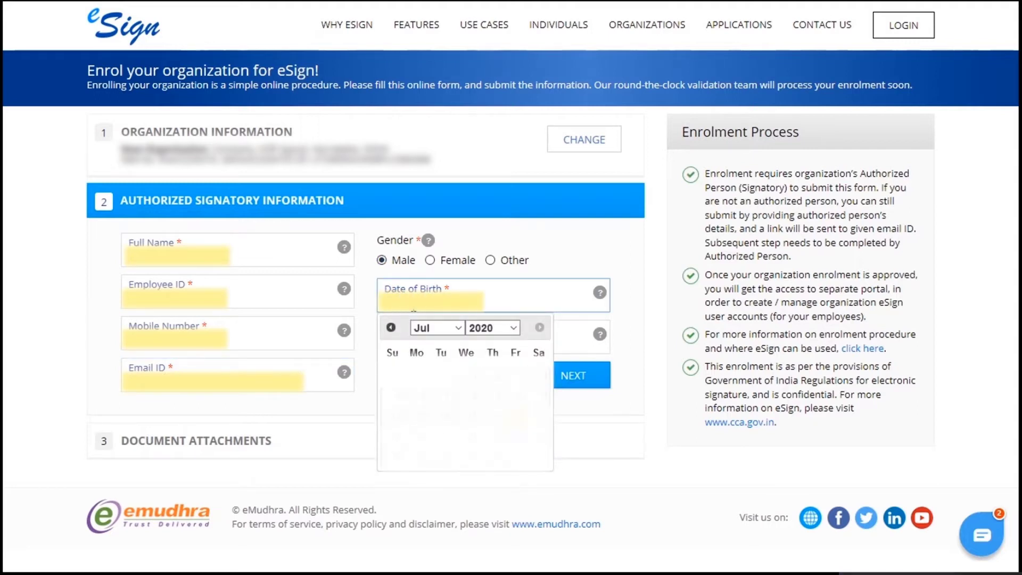
click(414, 339)
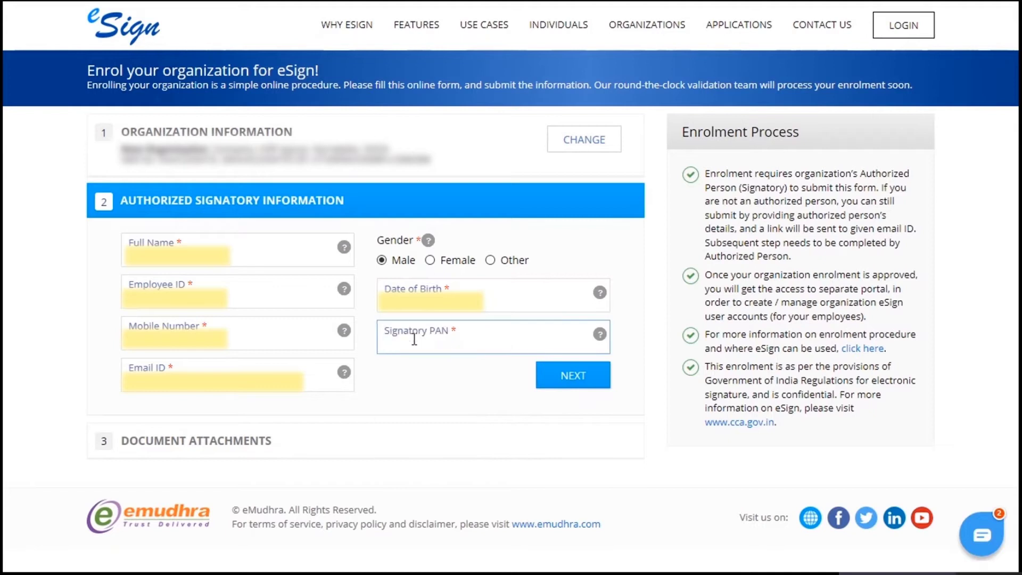
text(ABCDE1234F)
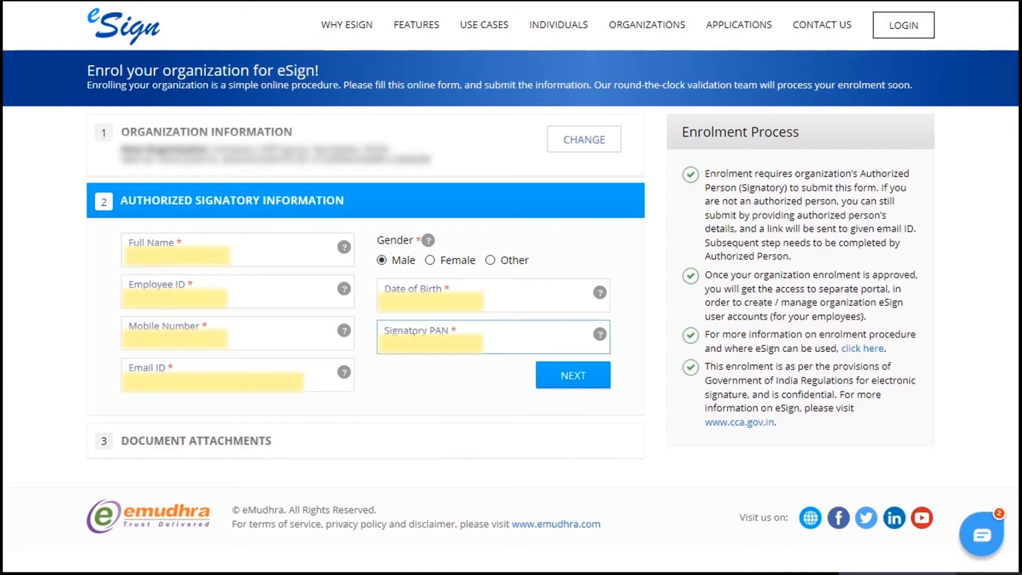
click(572, 375)
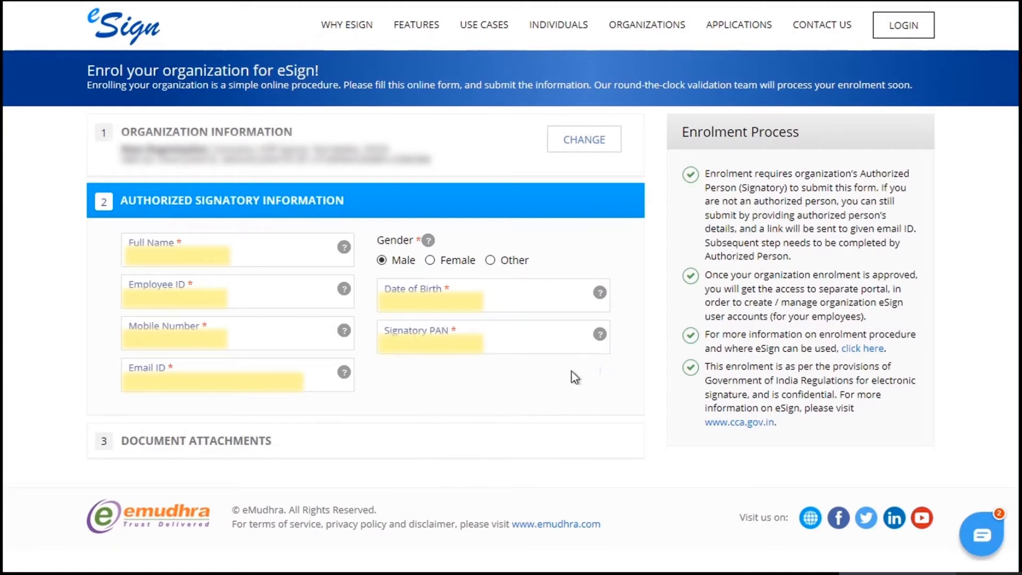
Attach '1 Photo 06-07-20.jpg' as the signatory photo.
scroll(539, 391, down, 1)
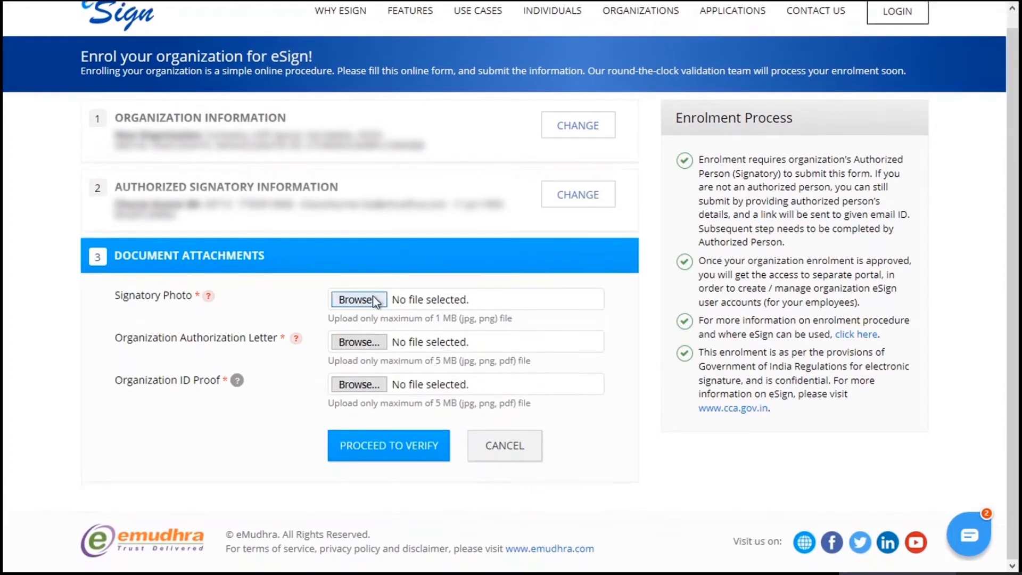
click(372, 300)
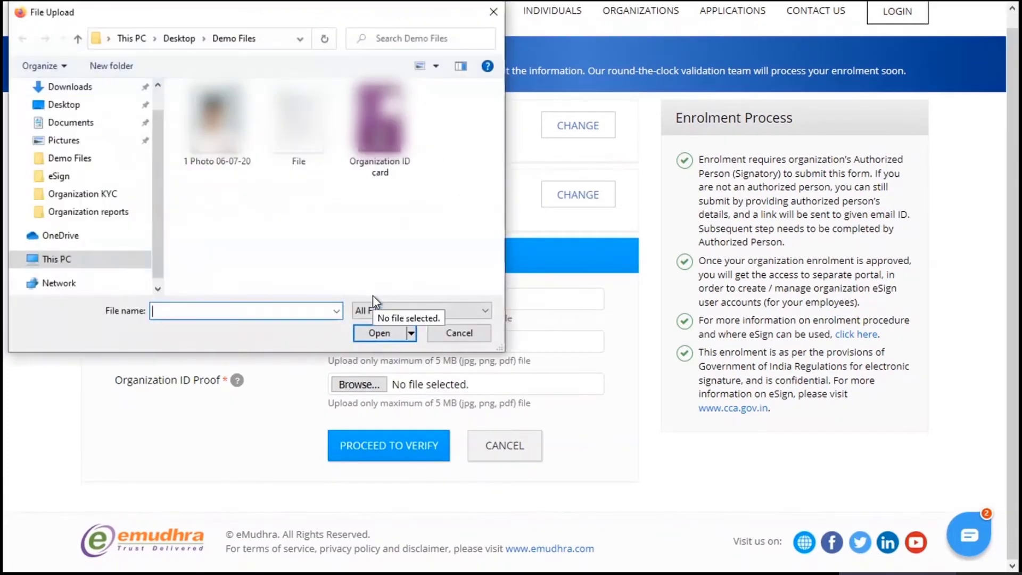
click(216, 123)
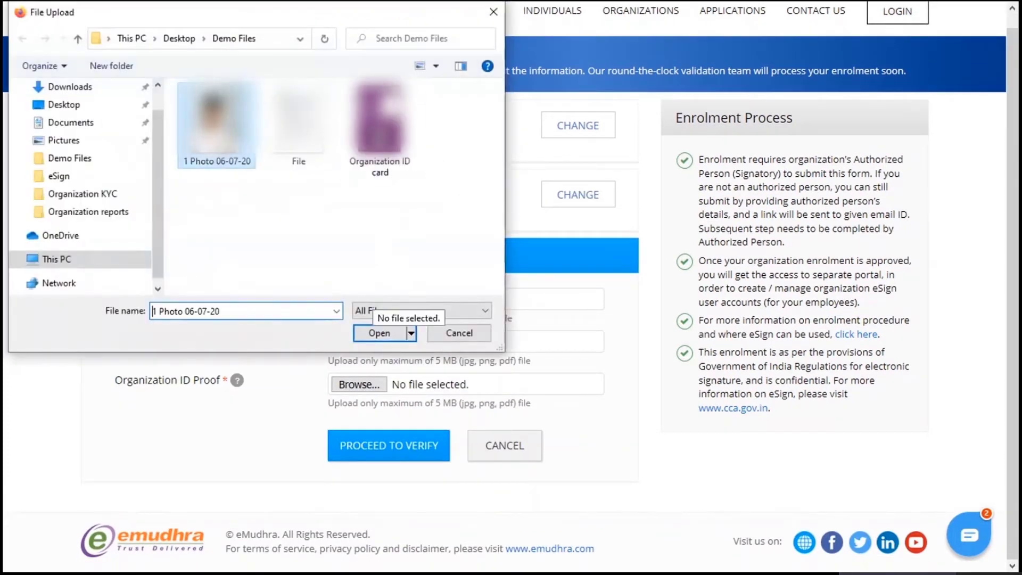
click(375, 336)
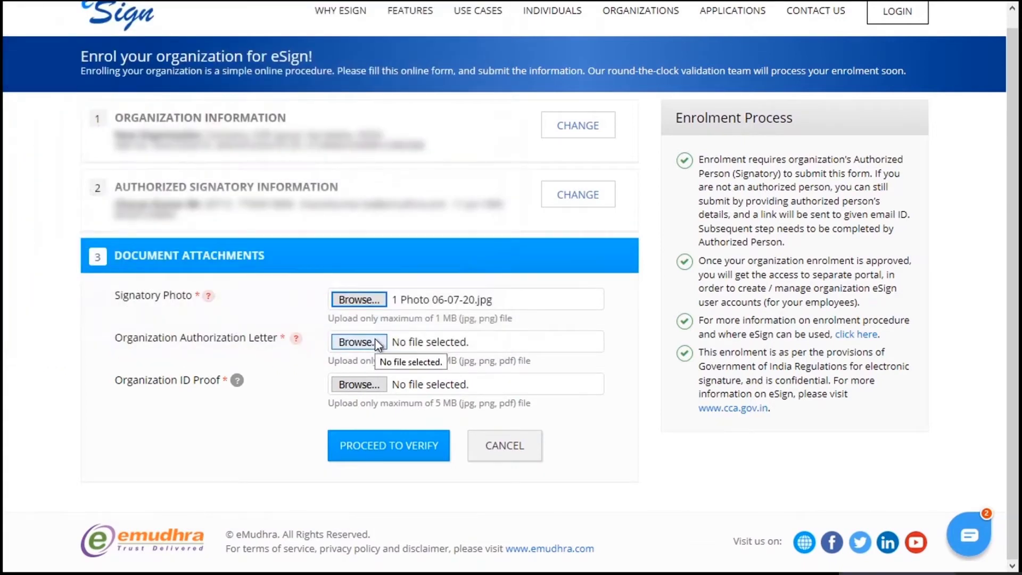
Attach File.png as the authorization letter and Organization ID card.jpg as the ID proof.
click(375, 341)
click(324, 164)
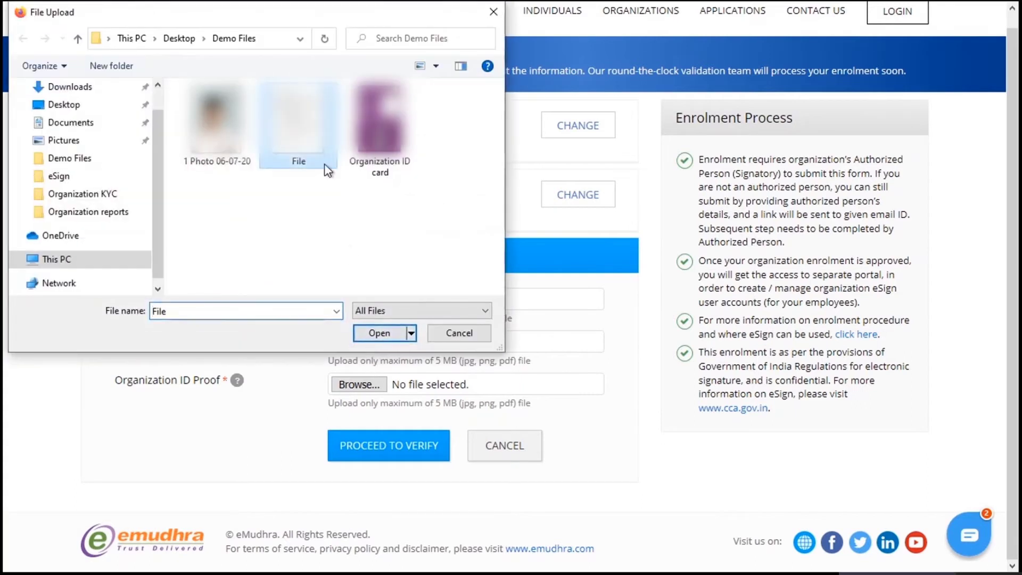
click(366, 335)
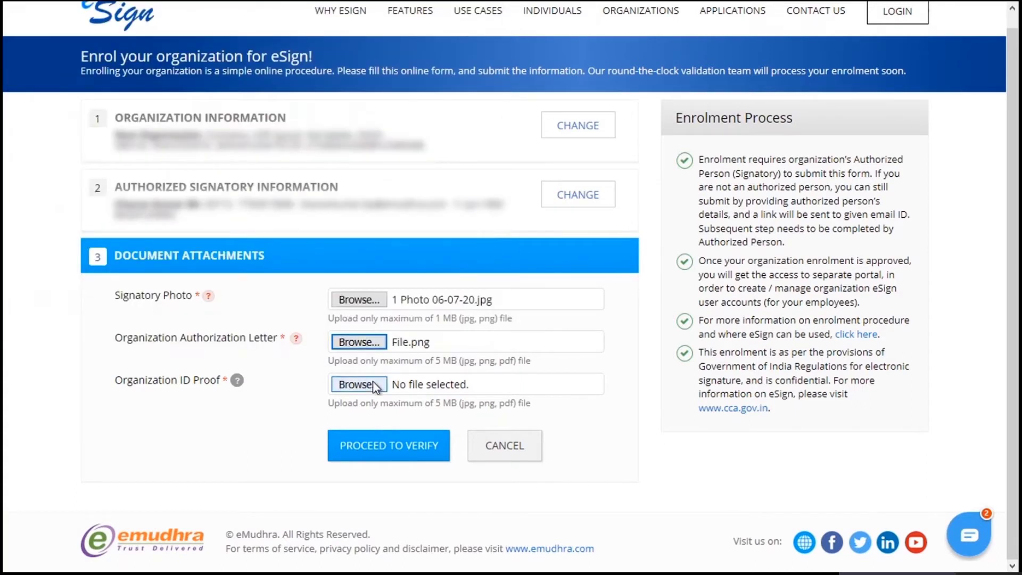
click(296, 339)
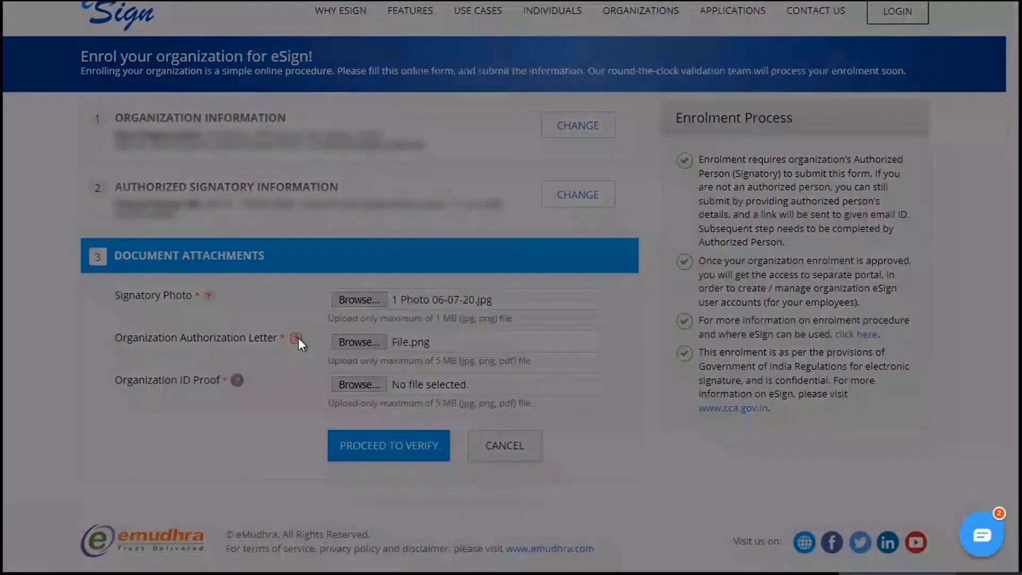
click(298, 350)
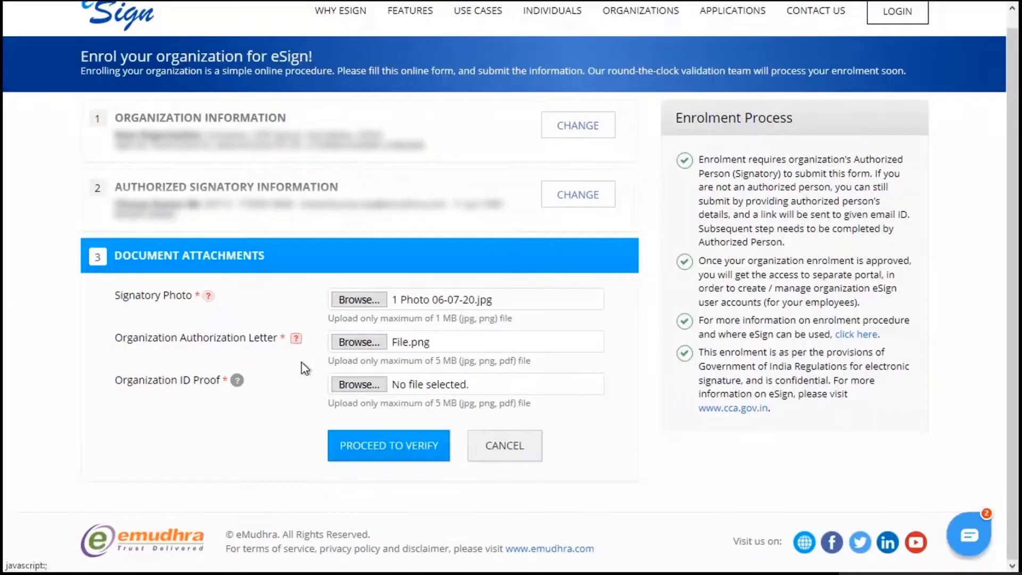
click(355, 386)
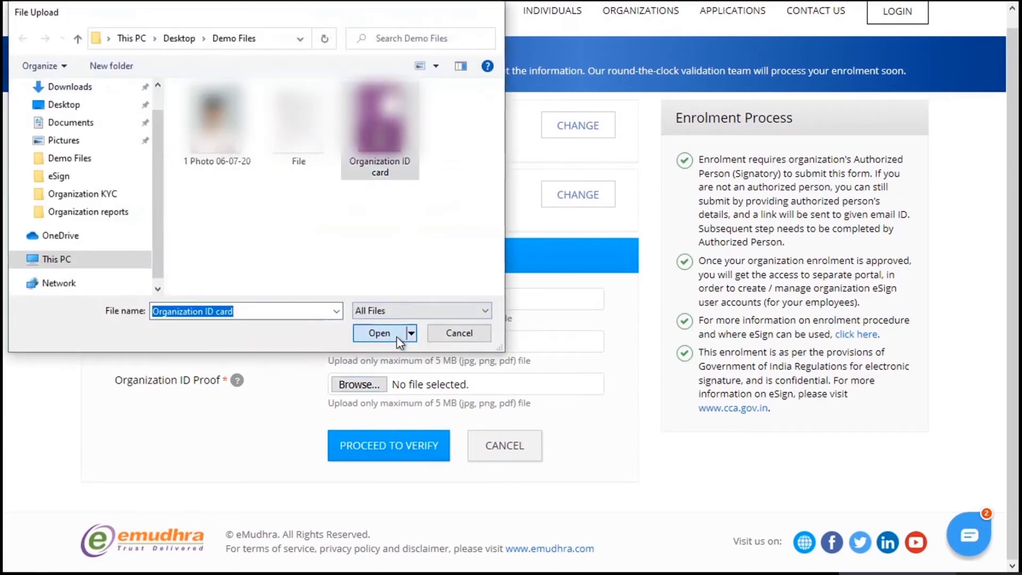
click(399, 341)
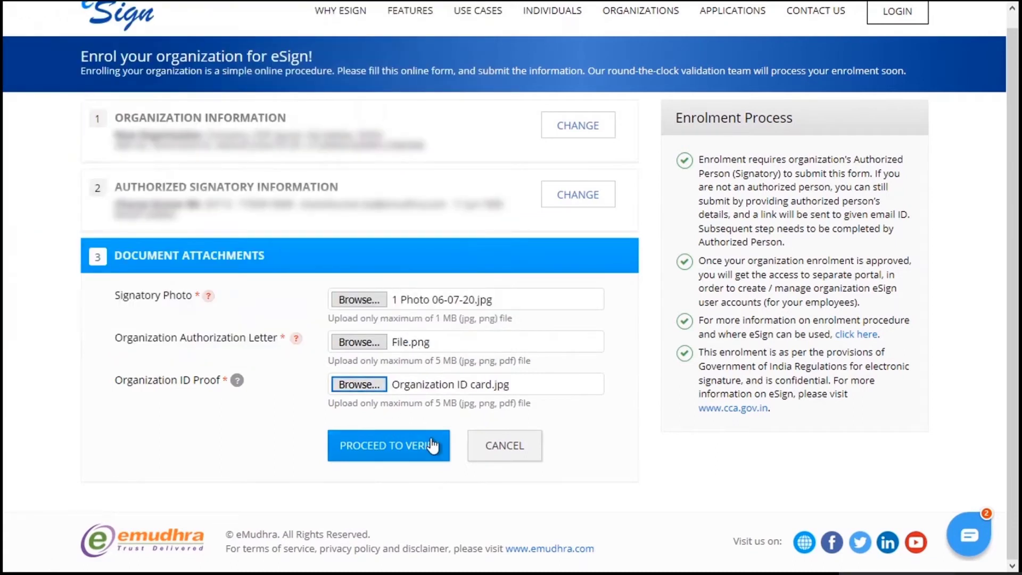
Proceed to verification and set a desired username with a matching six-digit PIN.
click(409, 457)
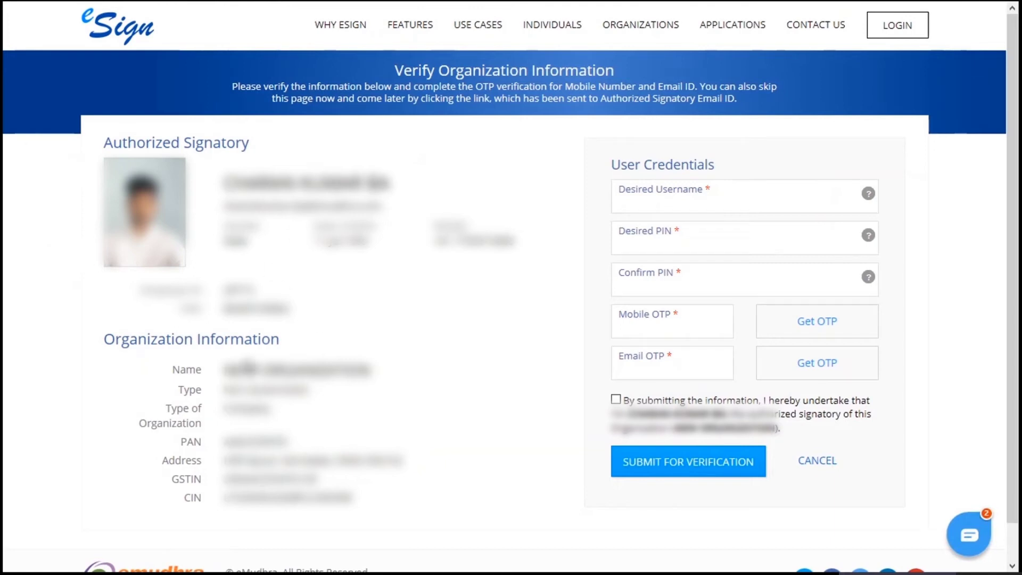
click(628, 187)
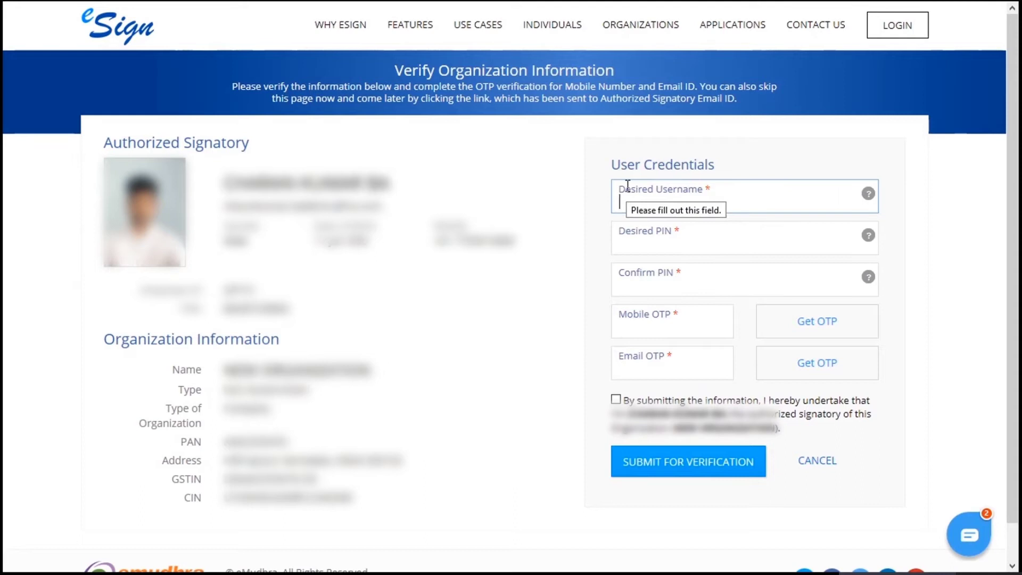
text(Charan)
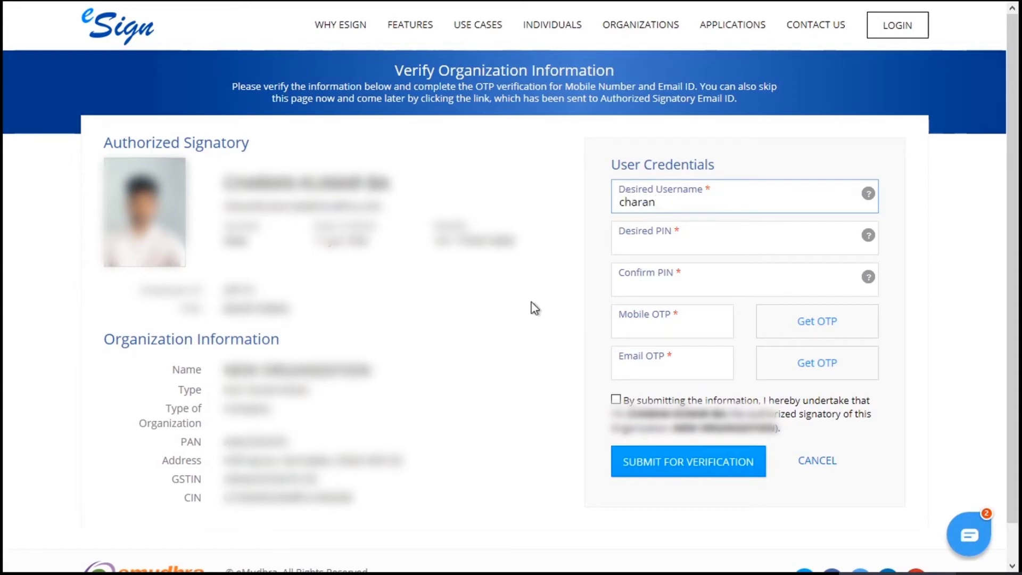
text(987)
click(636, 242)
text(••••••)
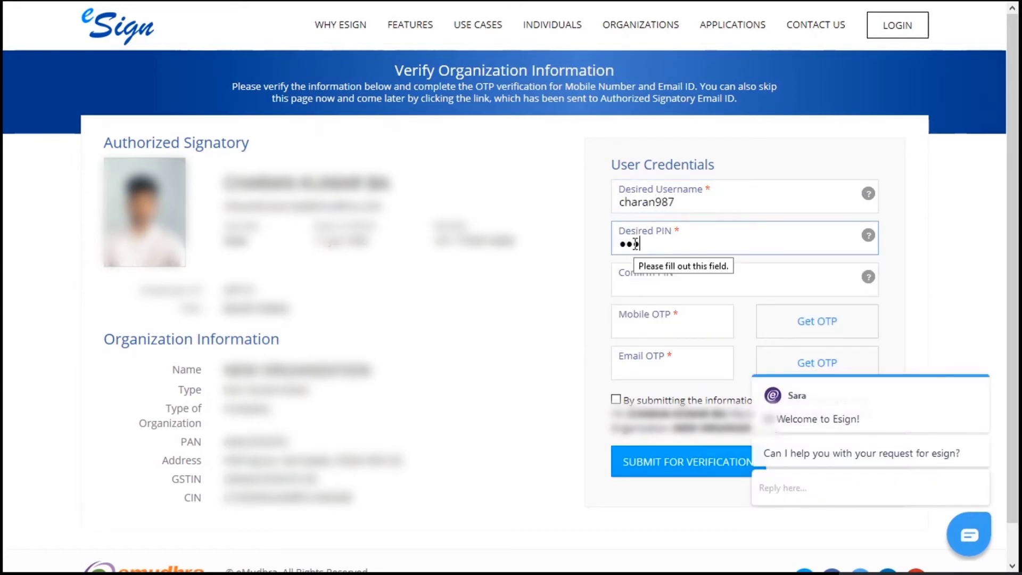
click(629, 273)
text(••••••)
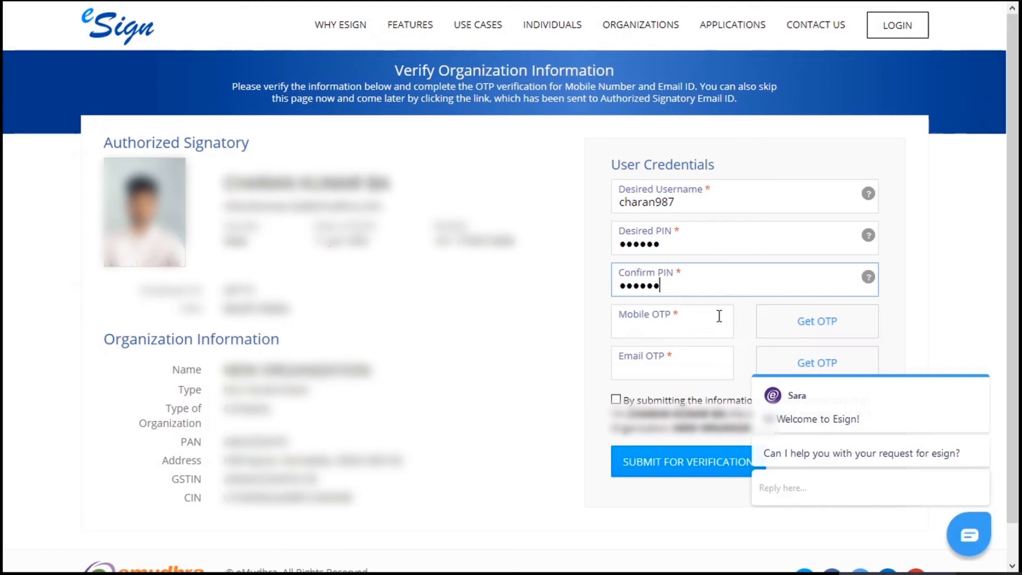
Close the chat popup and request OTPs for the mobile number and e-mail address.
click(931, 349)
click(980, 362)
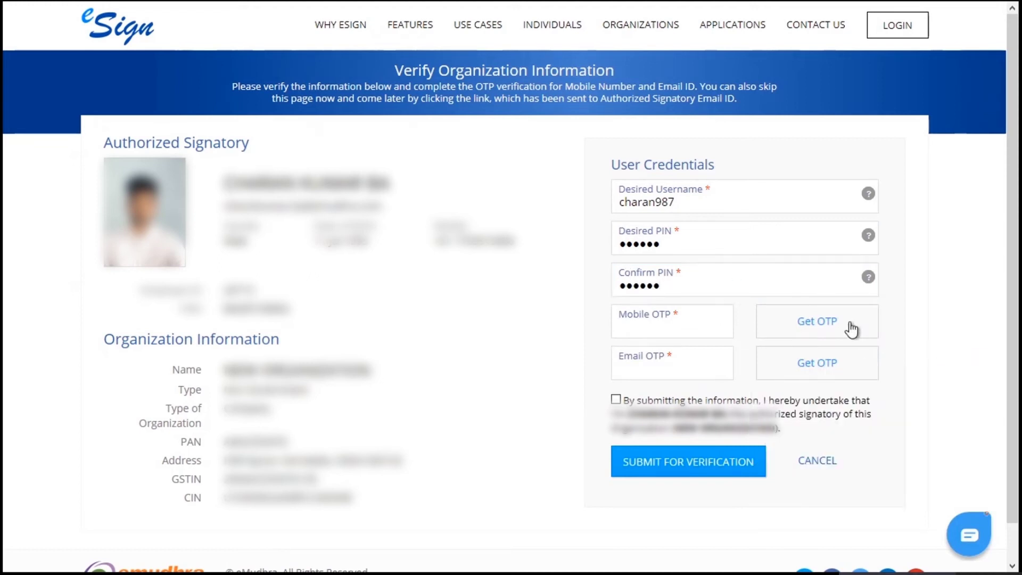
click(851, 323)
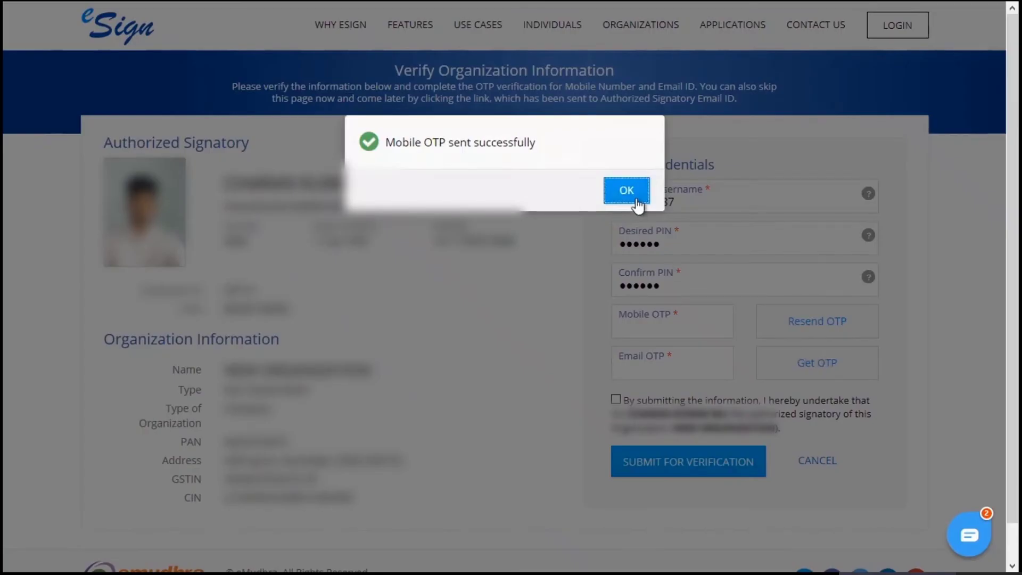
click(638, 193)
click(822, 364)
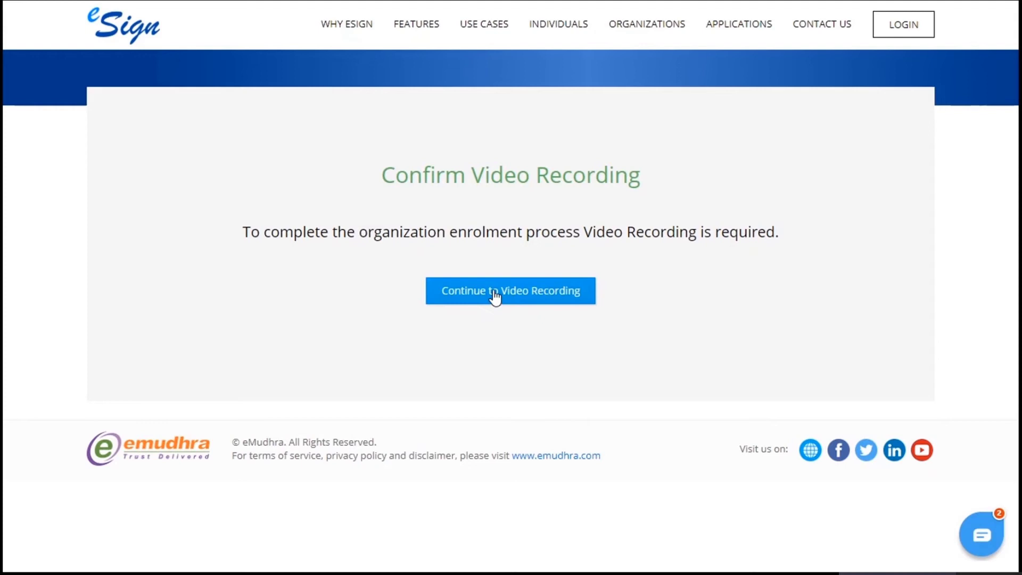
Continue from the Confirm Video Recording page to the Video Recording Portal.
click(494, 297)
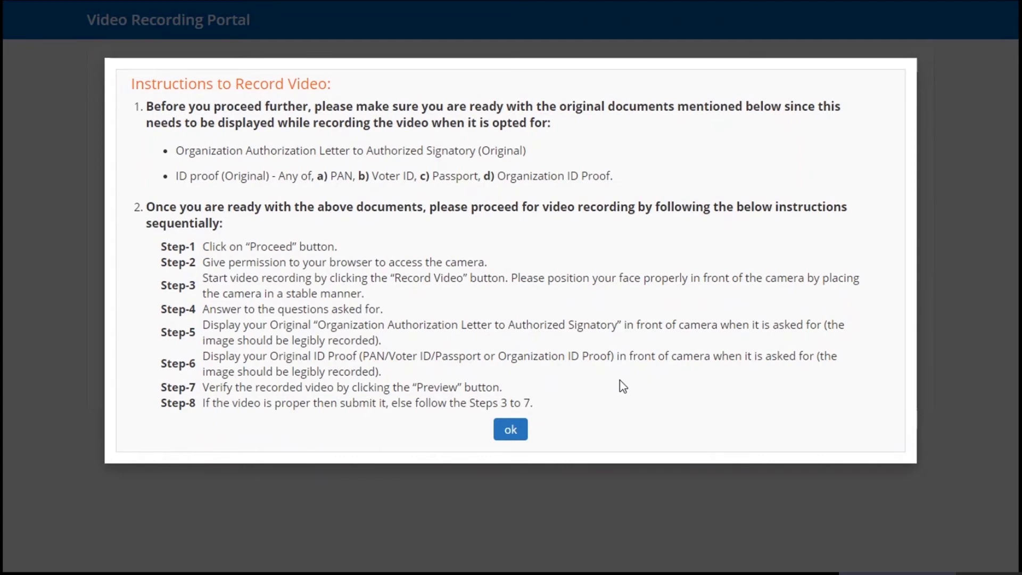
Record the video through the date of birth, authorization letter and ID proof questions, then stop.
click(512, 431)
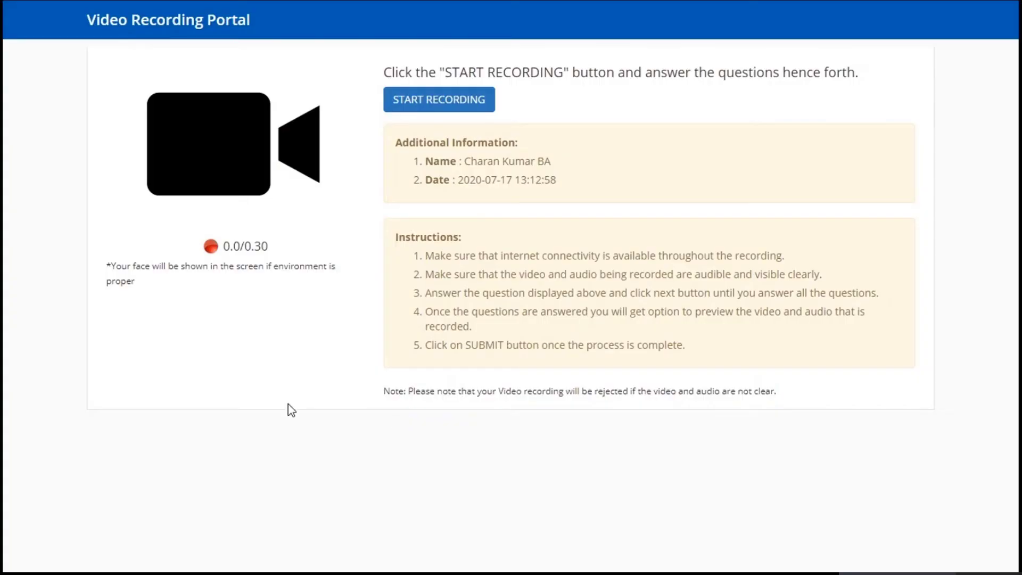
click(451, 110)
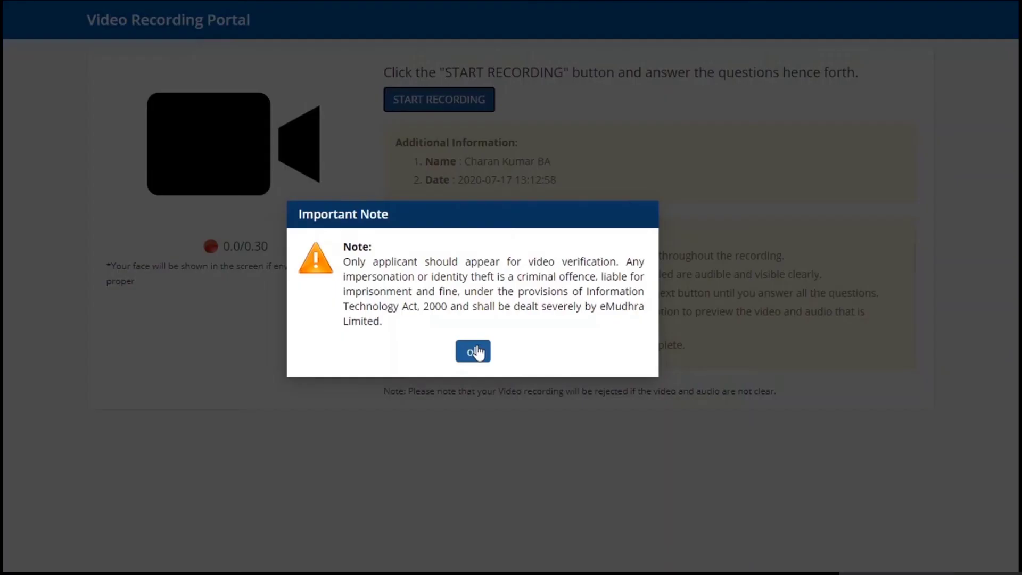
click(474, 351)
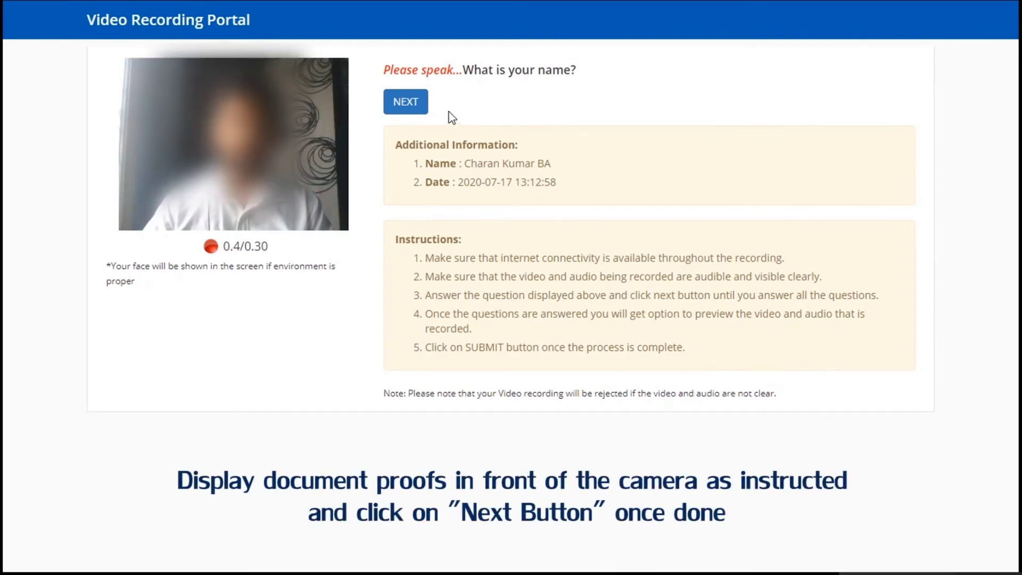
click(420, 103)
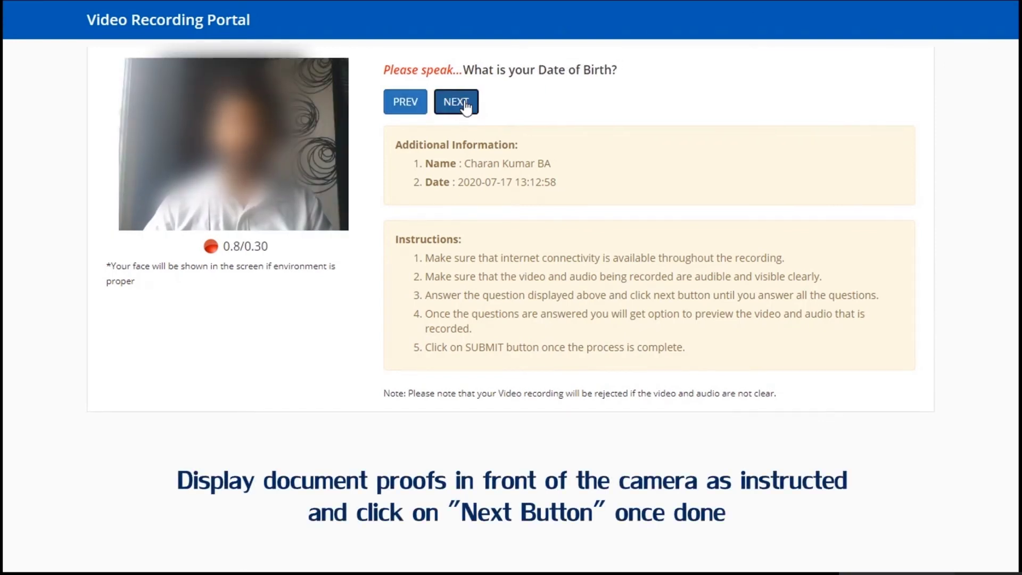
click(466, 106)
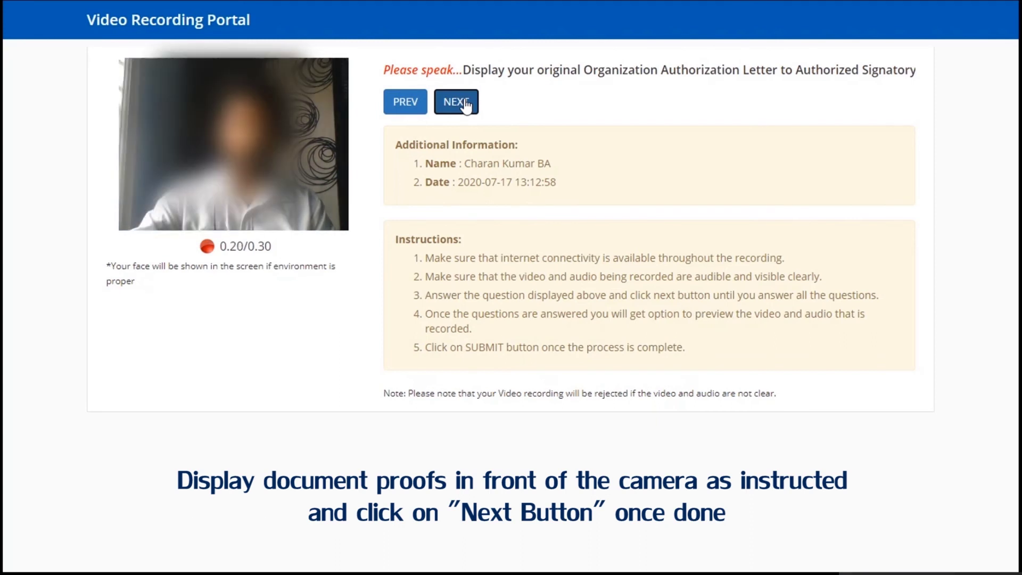
click(466, 106)
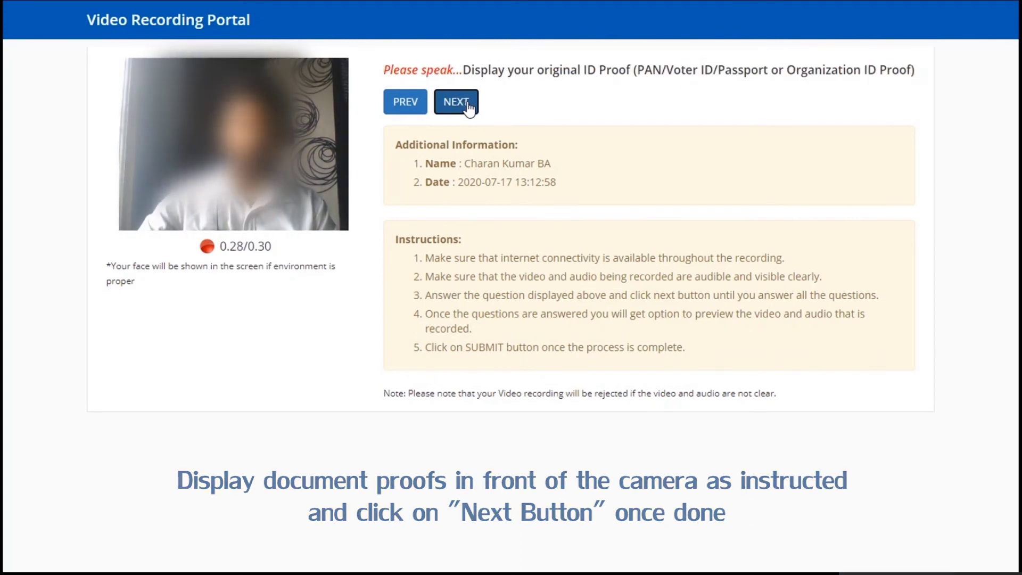
click(470, 106)
click(471, 106)
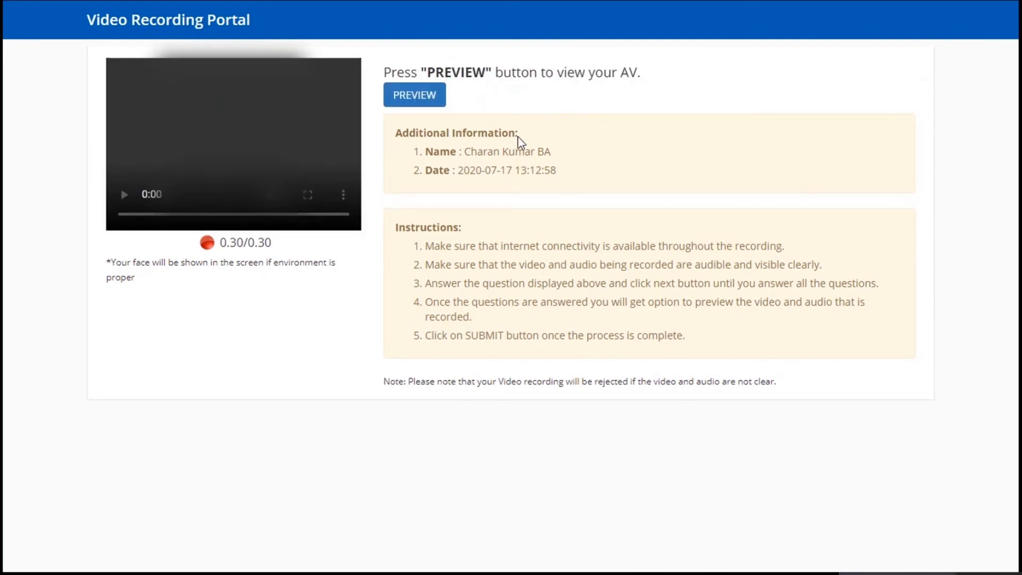
Preview the recorded video playback, then submit it.
click(413, 100)
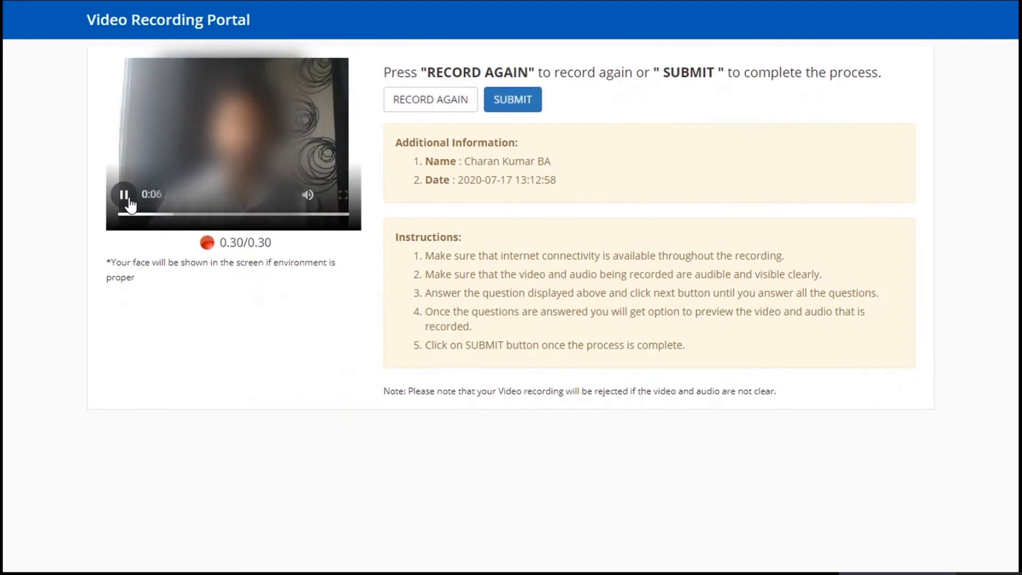
click(511, 107)
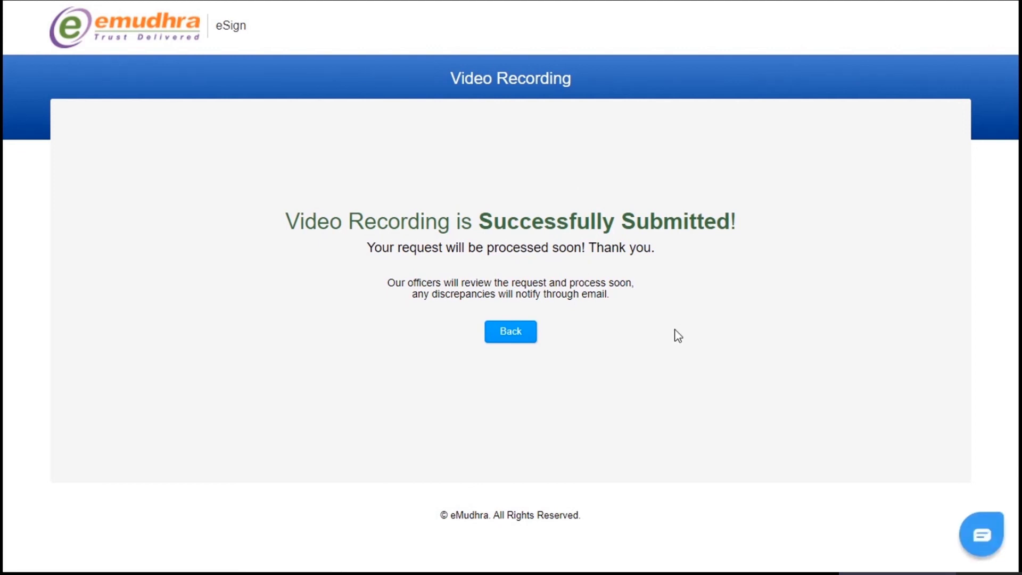
Use Back on the success page to return to the eSign home page.
click(527, 336)
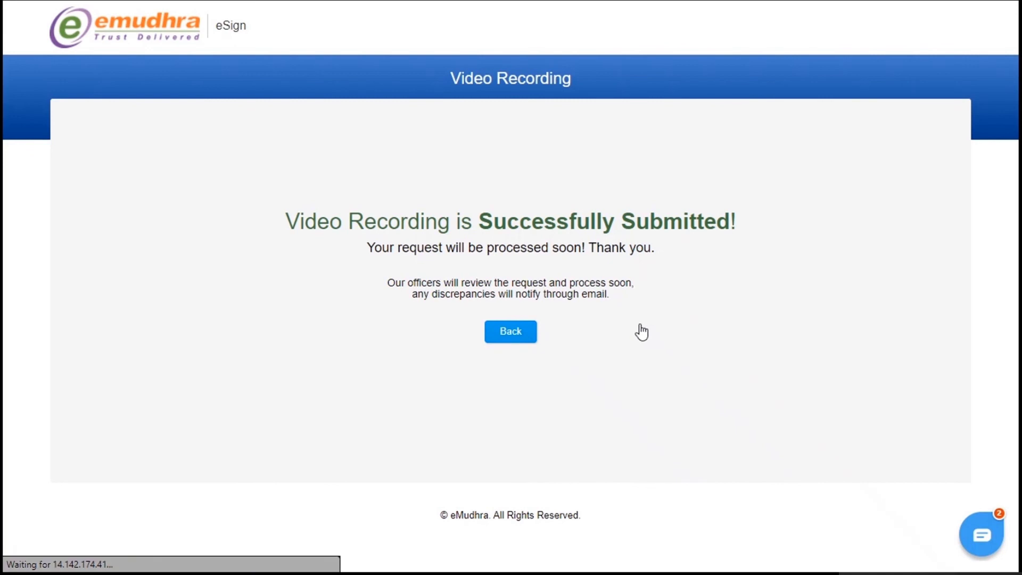